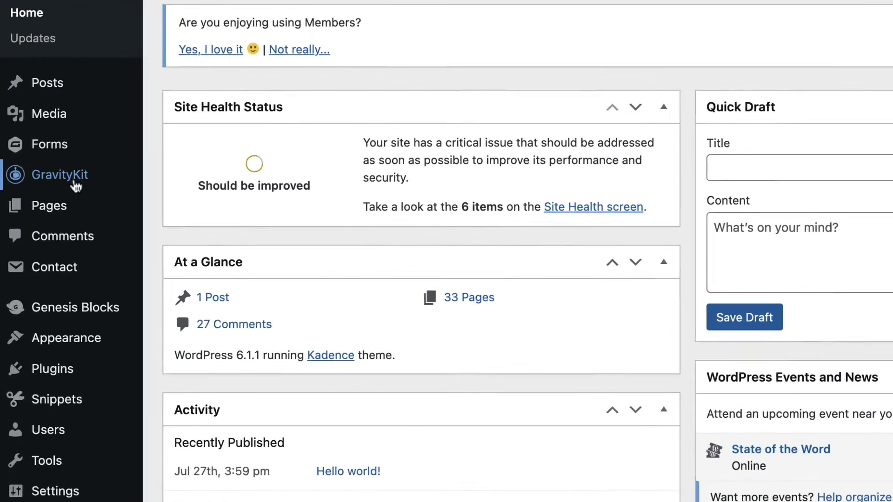
Open GravityKit's Products & Licenses page and review the licensed plugin cards.
{"action": "mouse_move", "coordinate": [61, 189]}
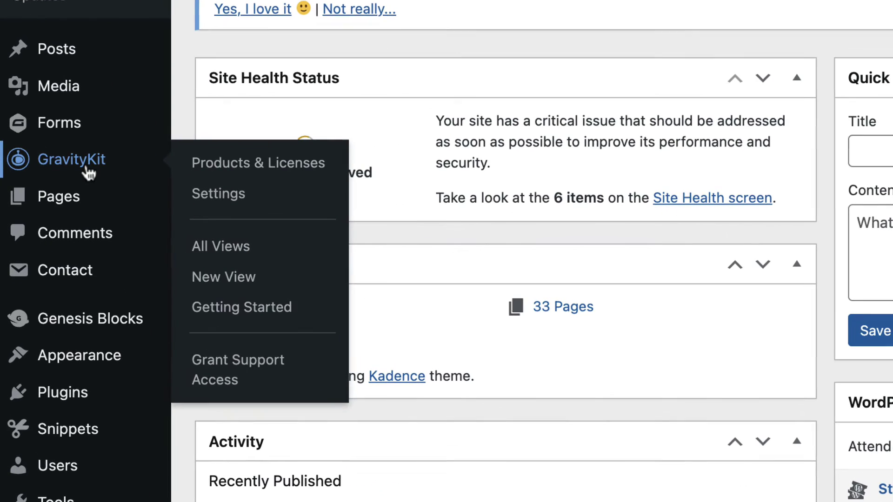
{"action": "left_click", "coordinate": [264, 164]}
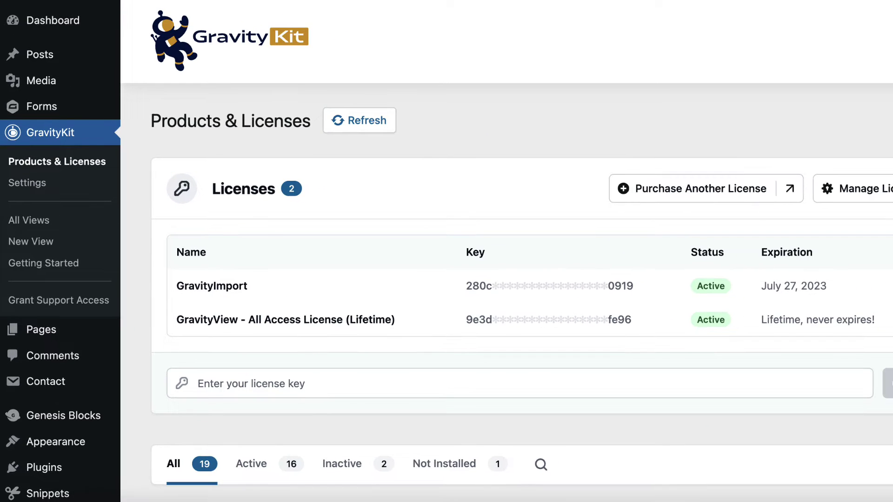
{"action": "scroll", "coordinate": [447, 251], "scroll_direction": "down", "scroll_amount": 5}
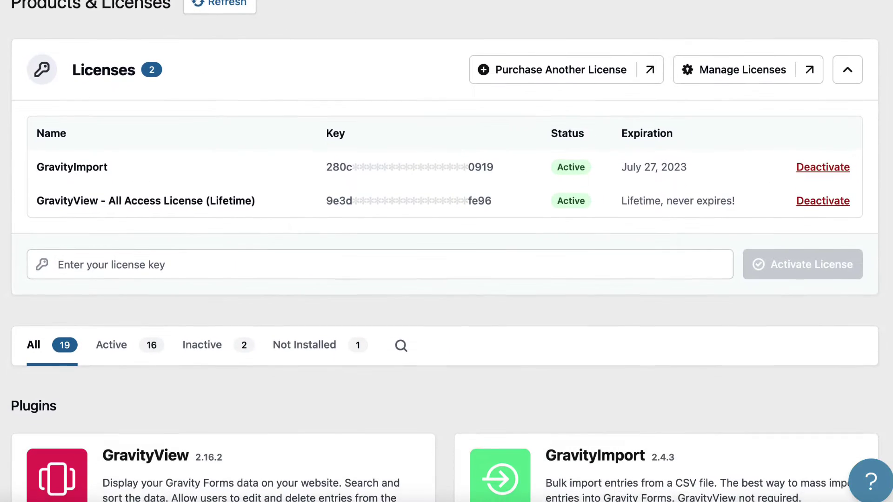
{"action": "scroll", "coordinate": [447, 251], "scroll_direction": "down", "scroll_amount": 4}
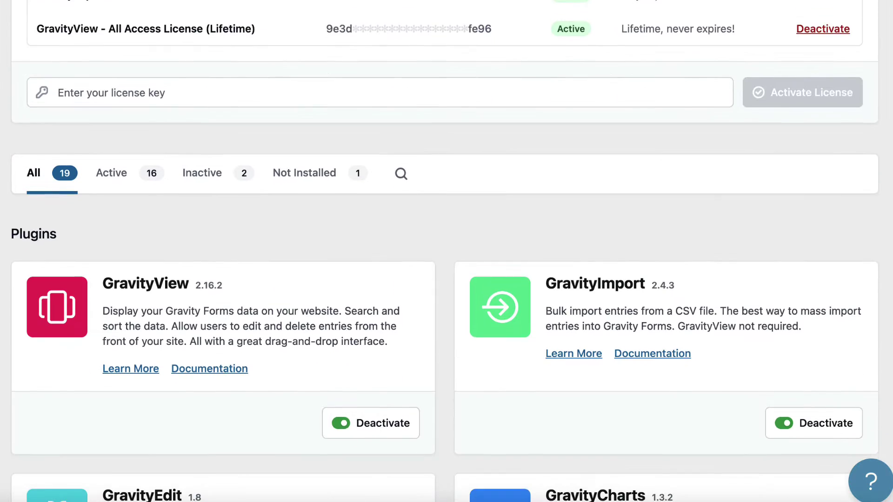
{"action": "scroll", "coordinate": [446, 251], "scroll_direction": "down", "scroll_amount": 1}
{"action": "scroll", "coordinate": [446, 251], "scroll_direction": "down", "scroll_amount": 1}
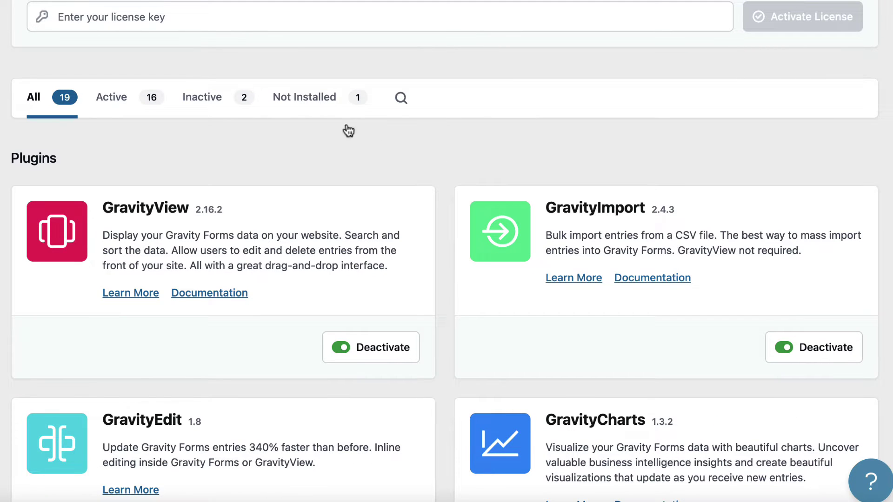
Install the Maps Premium View add-on from the Not Installed list, then check the Active products.
{"action": "left_click", "coordinate": [308, 100]}
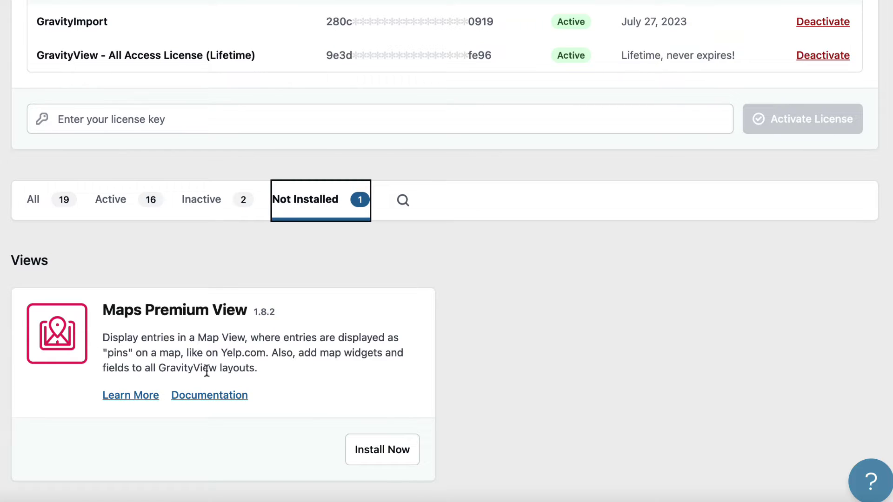
{"action": "left_click", "coordinate": [365, 455]}
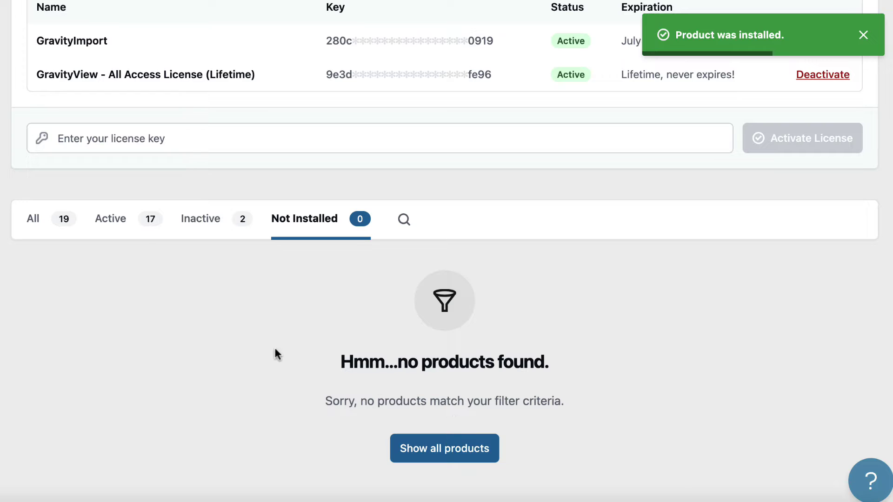
{"action": "left_click", "coordinate": [118, 222]}
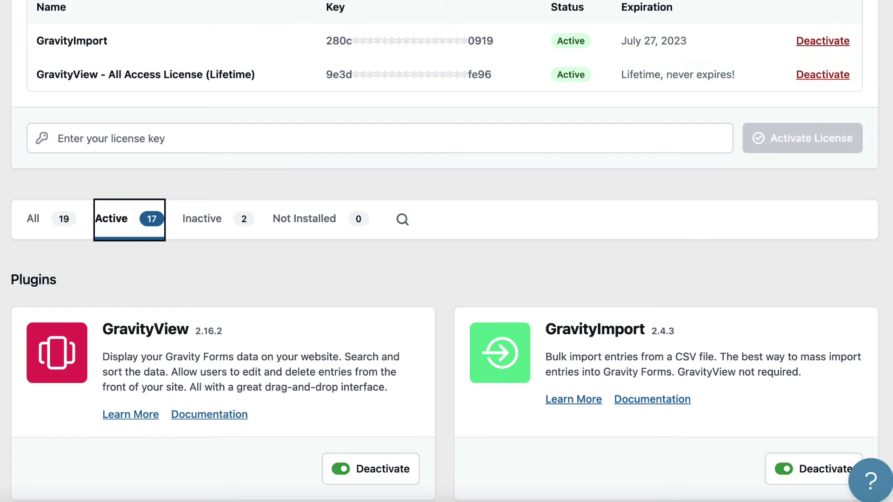
Confirm the Maps add-on is active in the plugins list and reveal the Views submenu.
{"action": "scroll", "coordinate": [116, 213], "scroll_direction": "down", "scroll_amount": 20}
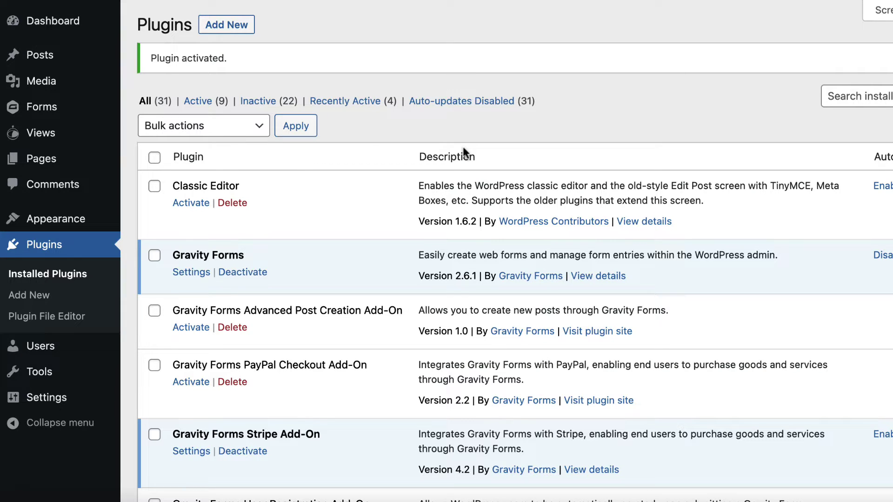
{"action": "mouse_move", "coordinate": [42, 133]}
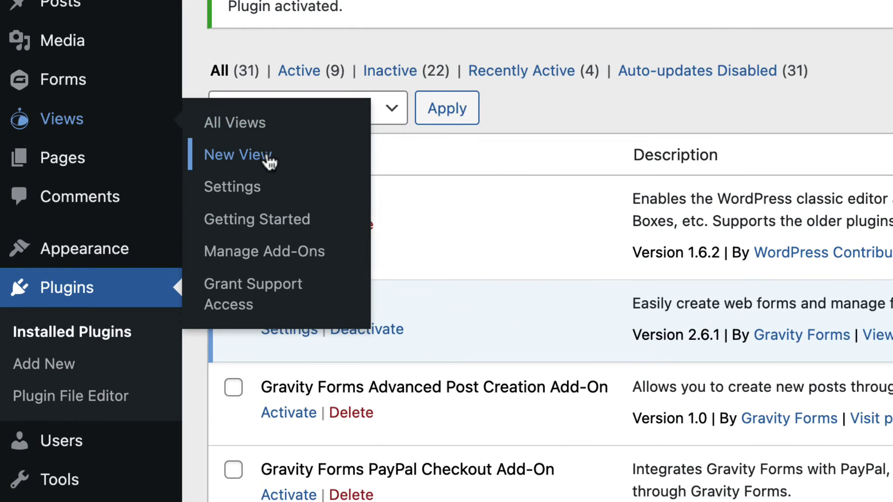
Create a view named 'maps' using the GravityView - Business Listing form and Map layout.
{"action": "left_click", "coordinate": [285, 164]}
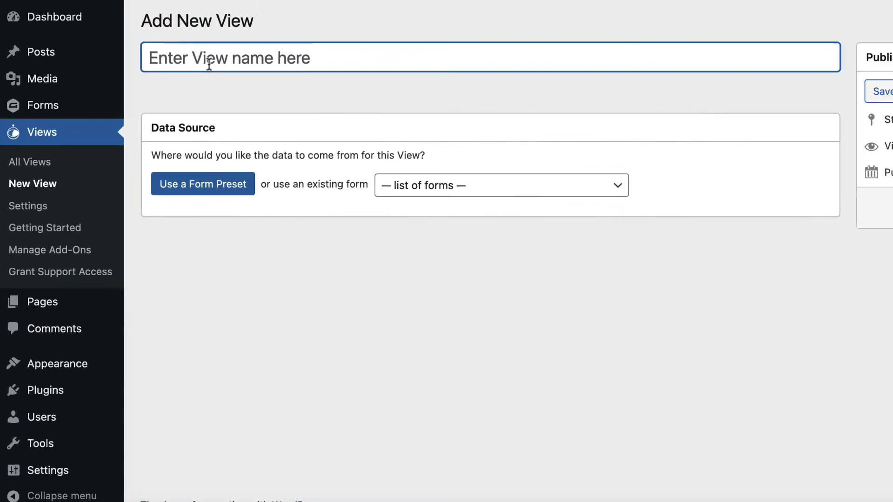
{"action": "type", "text": "maps"}
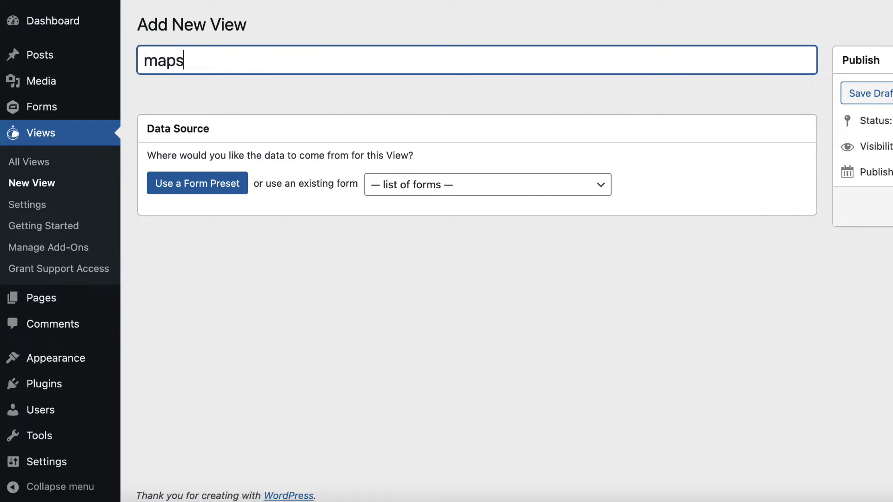
{"action": "left_click", "coordinate": [562, 185]}
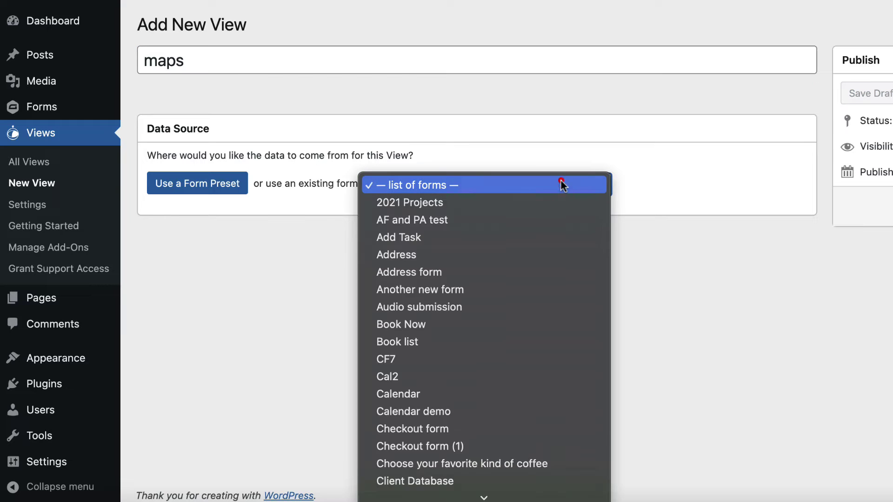
{"action": "scroll", "coordinate": [493, 348], "scroll_direction": "down", "scroll_amount": 5}
{"action": "left_click", "coordinate": [475, 242]}
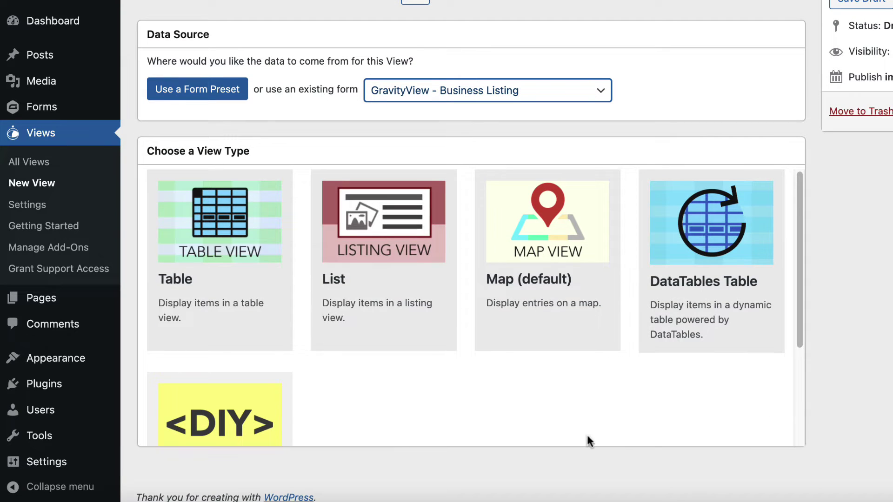
{"action": "mouse_move", "coordinate": [505, 277]}
{"action": "left_click", "coordinate": [537, 228]}
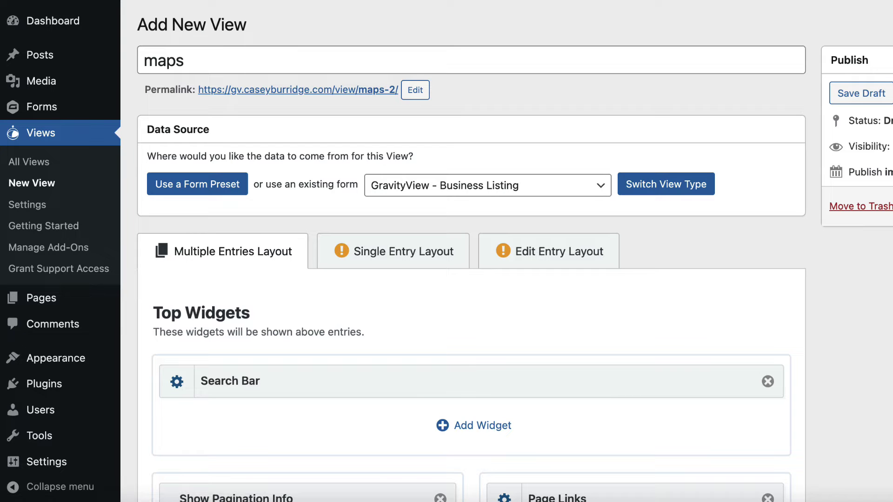
Scroll the Multiple Entries Layout to the Entries Fields section with the IMAGE column.
{"action": "scroll", "coordinate": [471, 251], "scroll_direction": "down", "scroll_amount": 4}
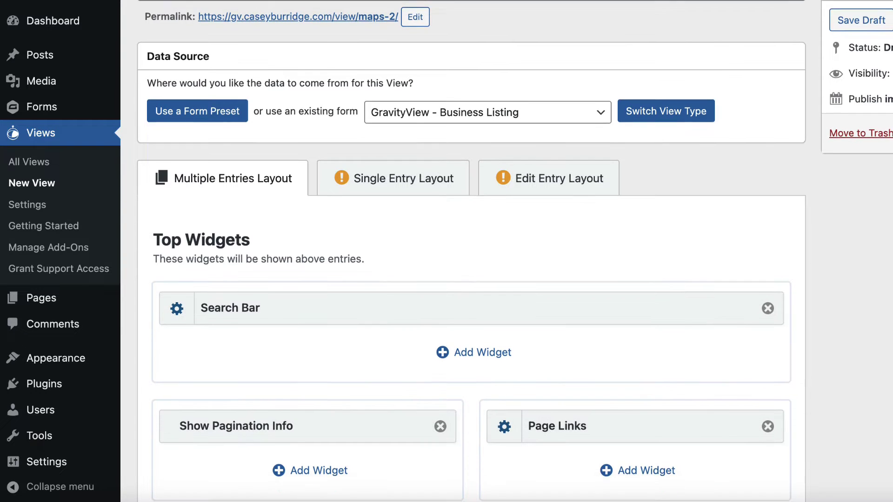
{"action": "scroll", "coordinate": [471, 251], "scroll_direction": "down", "scroll_amount": 2}
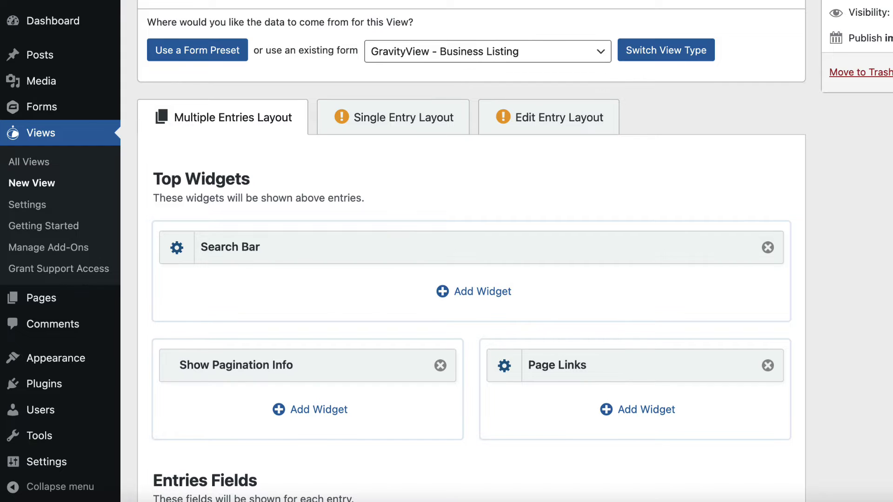
{"action": "scroll", "coordinate": [471, 251], "scroll_direction": "down", "scroll_amount": 10}
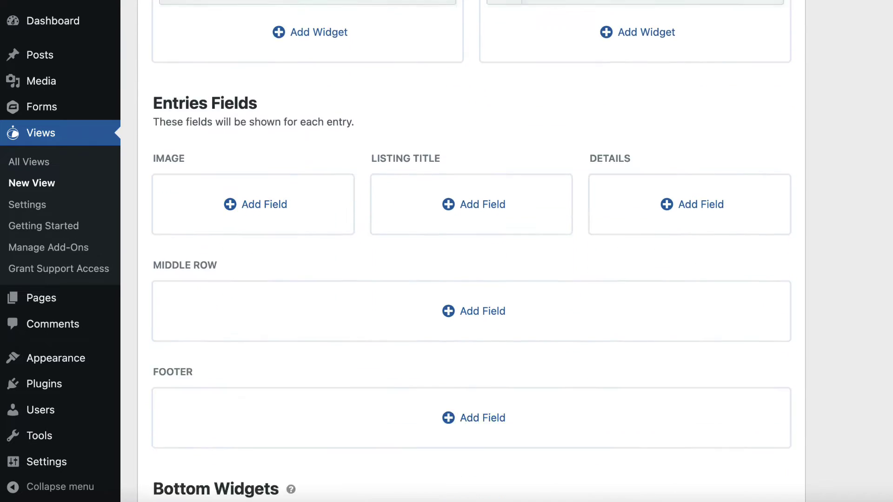
{"action": "scroll", "coordinate": [471, 251], "scroll_direction": "down", "scroll_amount": 5}
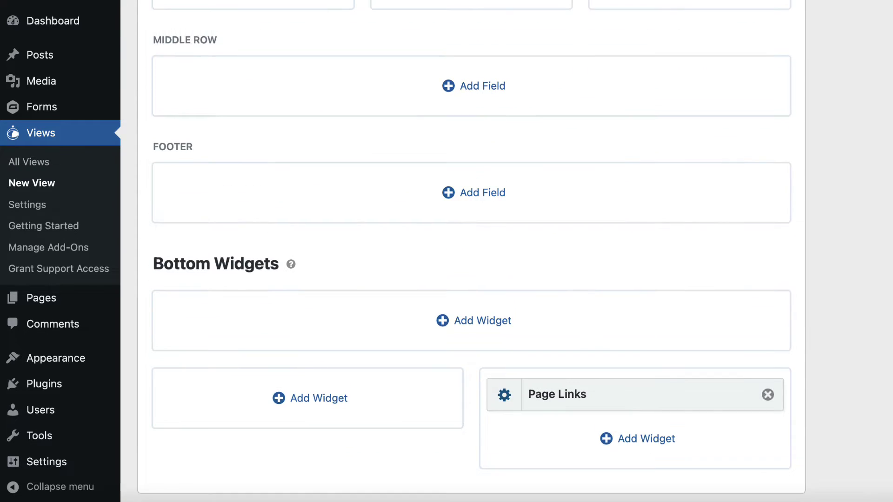
{"action": "scroll", "coordinate": [471, 251], "scroll_direction": "up", "scroll_amount": 7}
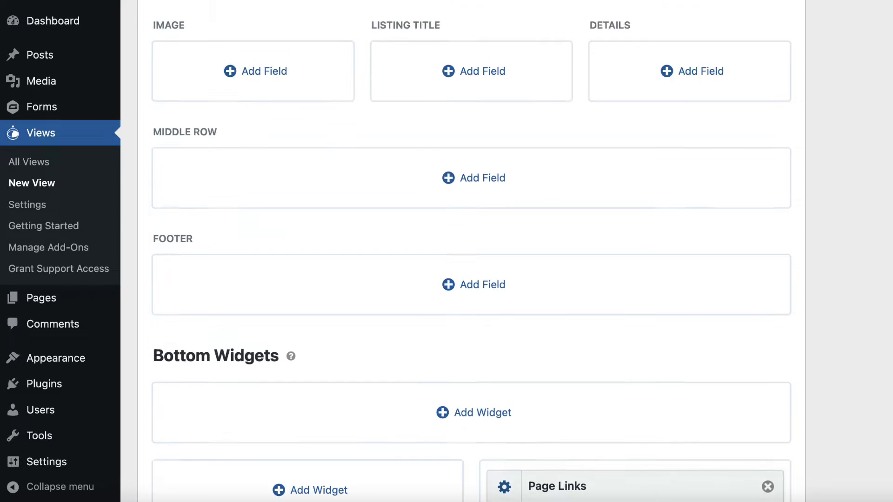
{"action": "scroll", "coordinate": [471, 251], "scroll_direction": "down", "scroll_amount": 3}
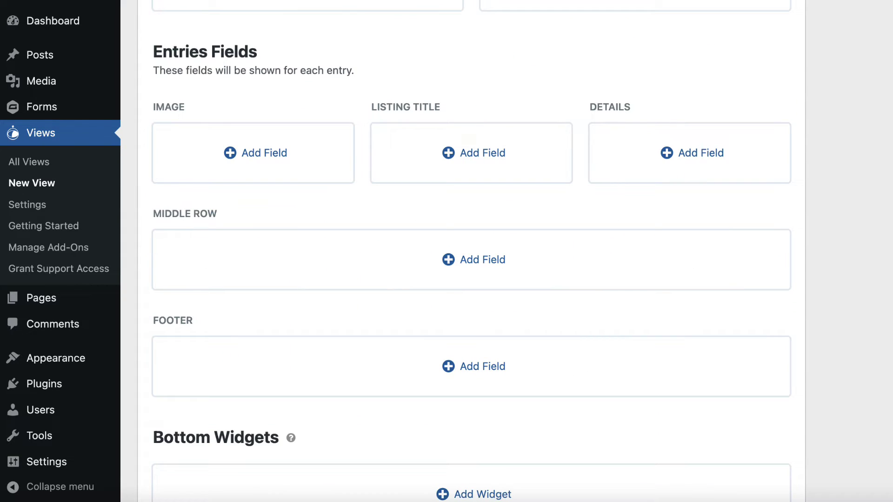
{"action": "scroll", "coordinate": [471, 251], "scroll_direction": "up", "scroll_amount": 1}
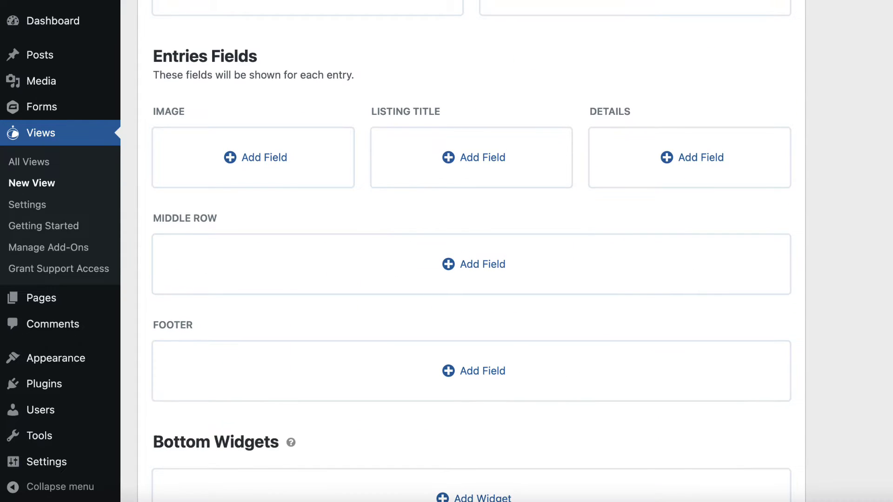
Add Featured Image to the IMAGE column and Business Name as the listing title.
{"action": "left_click", "coordinate": [250, 166]}
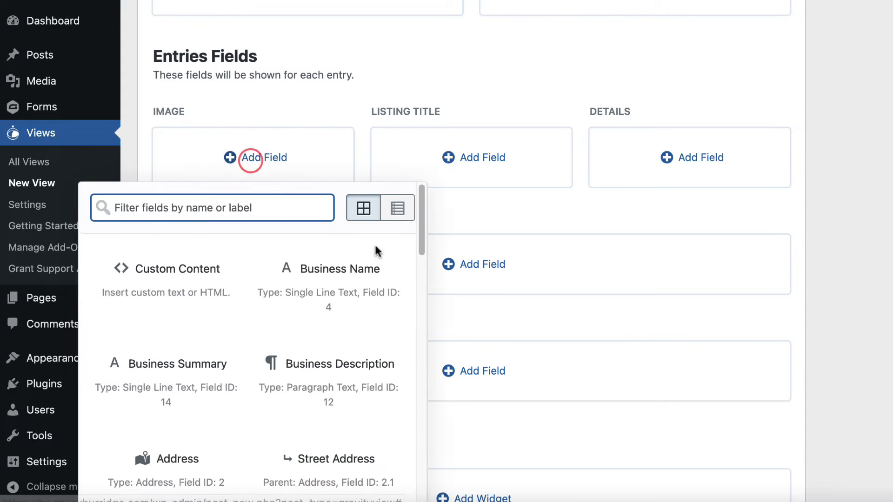
{"action": "left_click_drag", "start_coordinate": [423, 222], "coordinate": [423, 328]}
{"action": "left_click", "coordinate": [209, 374]}
{"action": "left_click", "coordinate": [471, 158]}
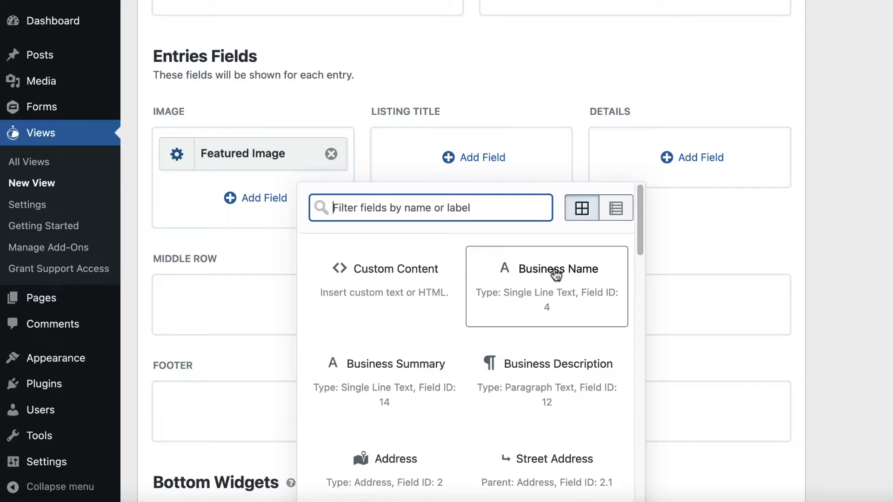
{"action": "left_click", "coordinate": [561, 289]}
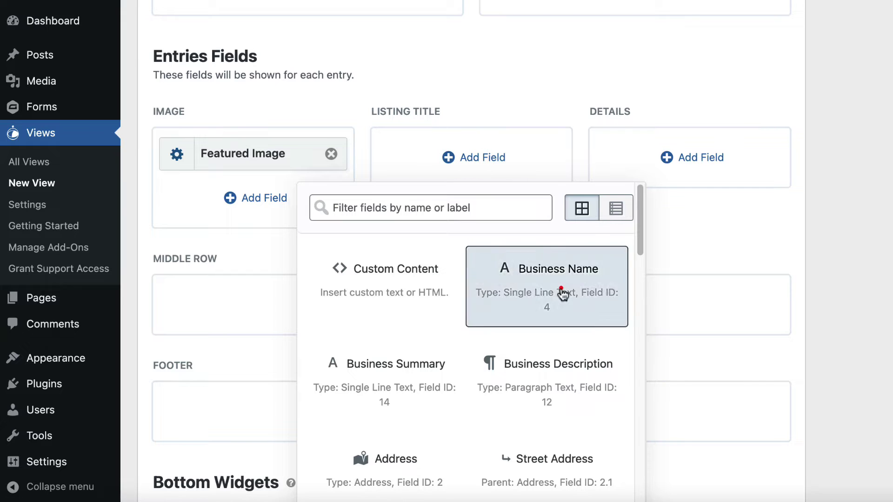
{"action": "left_click", "coordinate": [677, 229]}
Add Business Summary, Address, Web Address and Business Email to the DETAILS column.
{"action": "left_click", "coordinate": [688, 163]}
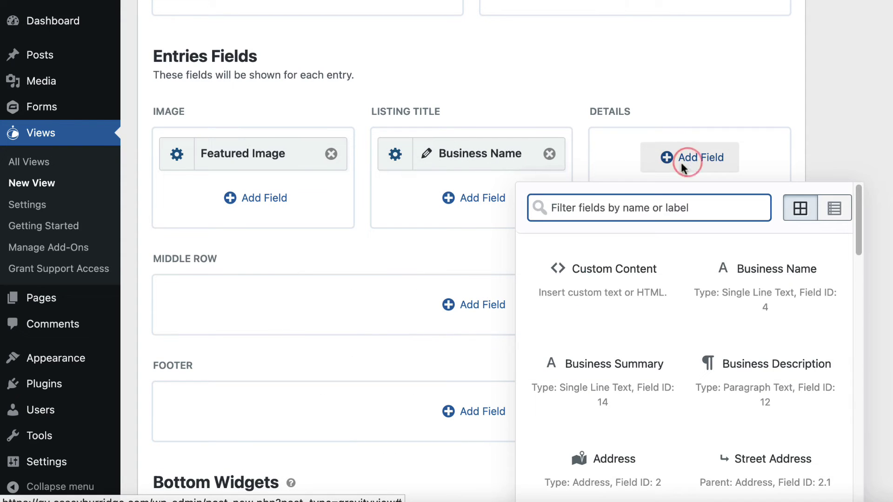
{"action": "left_click", "coordinate": [624, 362]}
{"action": "left_click", "coordinate": [837, 275]}
{"action": "scroll", "coordinate": [857, 285], "scroll_direction": "down", "scroll_amount": 5}
{"action": "scroll", "coordinate": [857, 297], "scroll_direction": "down", "scroll_amount": 5}
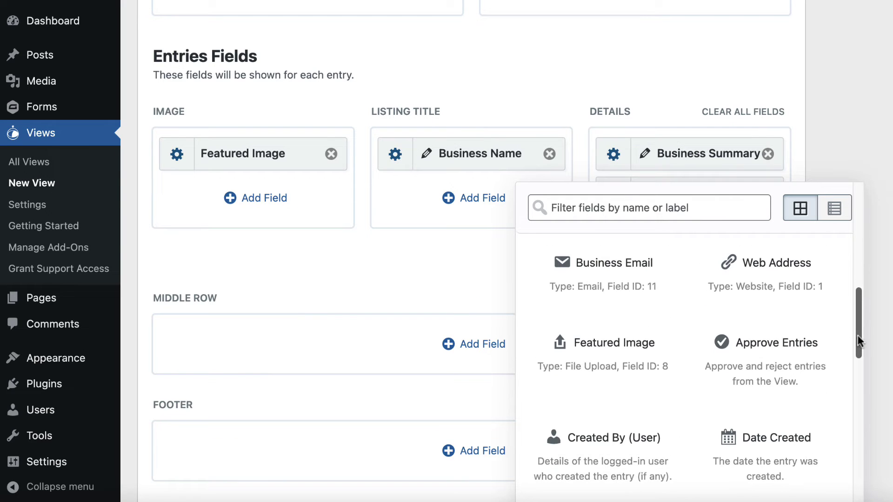
{"action": "left_click", "coordinate": [765, 267]}
{"action": "left_click", "coordinate": [618, 259]}
{"action": "scroll", "coordinate": [471, 251], "scroll_direction": "down", "scroll_amount": 3}
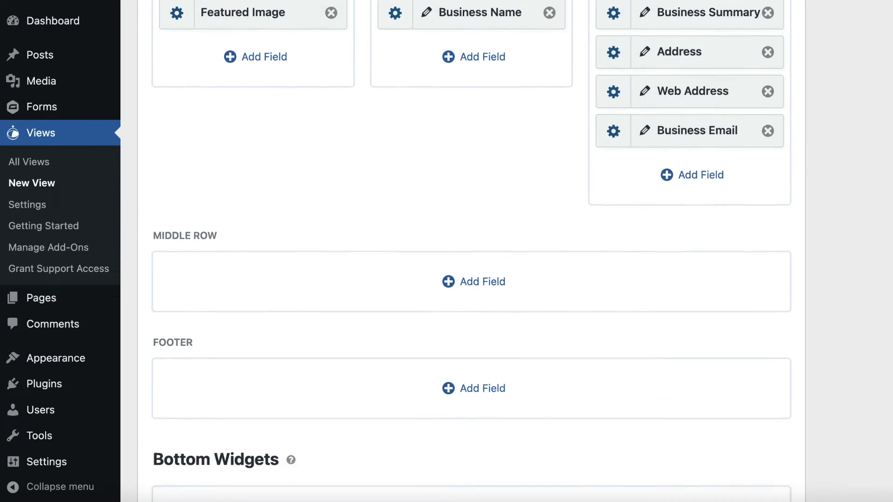
{"action": "scroll", "coordinate": [471, 251], "scroll_direction": "down", "scroll_amount": 3}
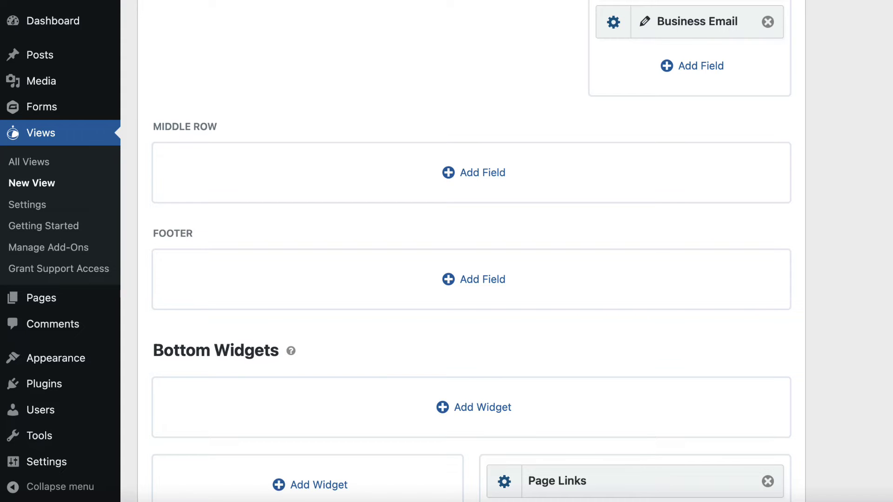
{"action": "scroll", "coordinate": [471, 251], "scroll_direction": "down", "scroll_amount": 9}
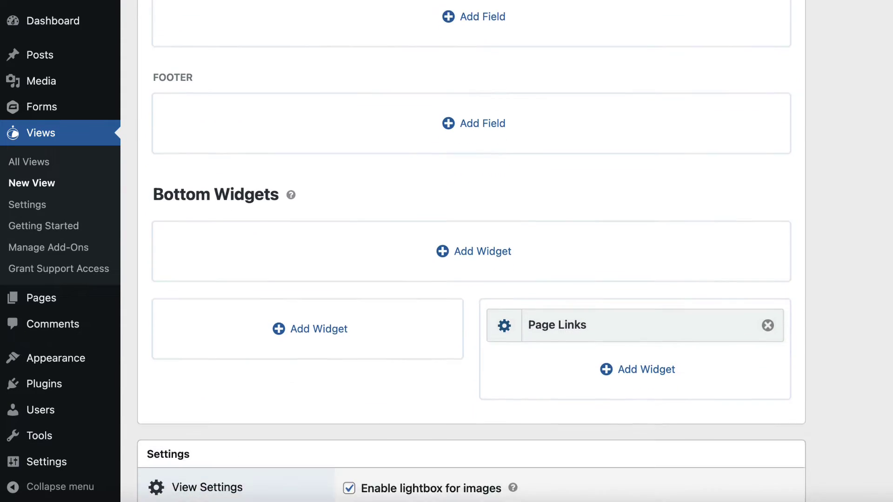
{"action": "scroll", "coordinate": [470, 252], "scroll_direction": "down", "scroll_amount": 2}
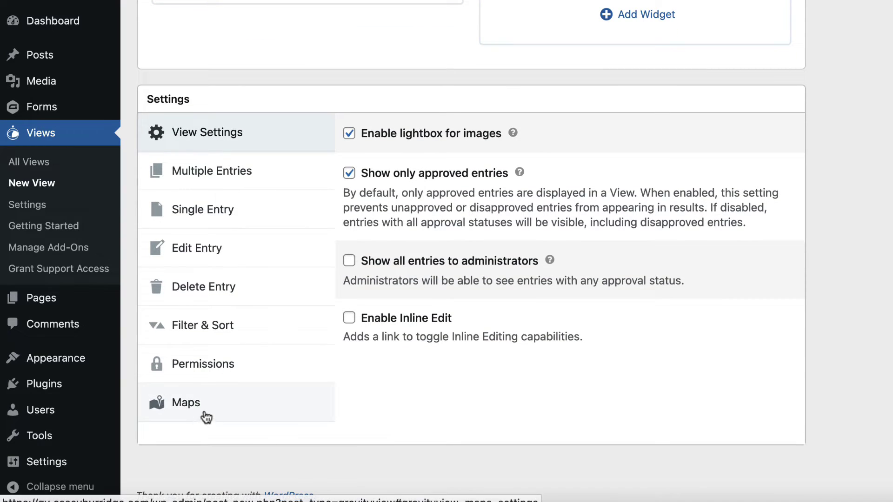
Open the view's Maps settings and choose Address as the address field.
{"action": "left_click", "coordinate": [210, 412]}
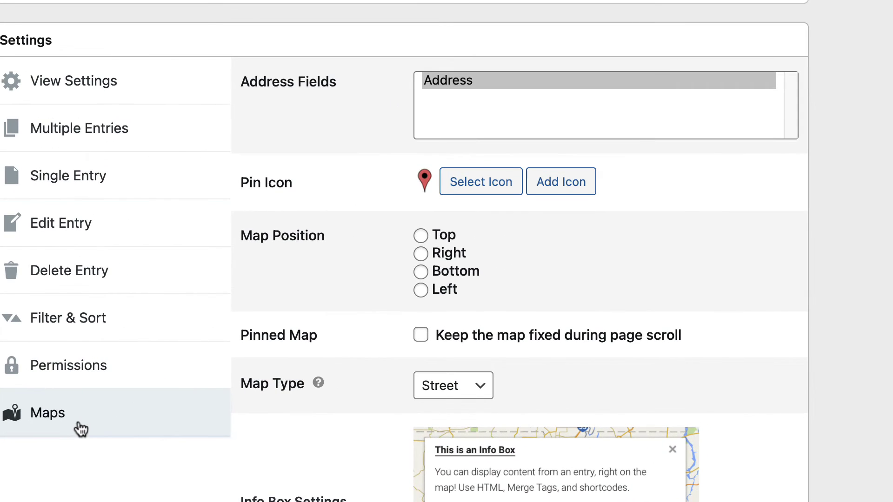
{"action": "left_click", "coordinate": [476, 86]}
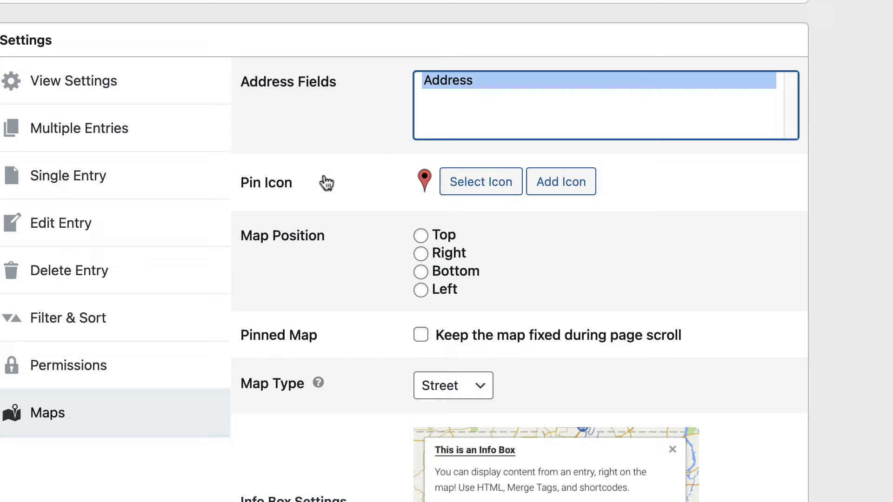
{"action": "left_click", "coordinate": [481, 183]}
{"action": "left_click", "coordinate": [686, 236]}
{"action": "mouse_move", "coordinate": [685, 233]}
{"action": "left_mouse_down"}
{"action": "mouse_move", "coordinate": [685, 389]}
{"action": "mouse_move", "coordinate": [664, 201]}
{"action": "left_mouse_up"}
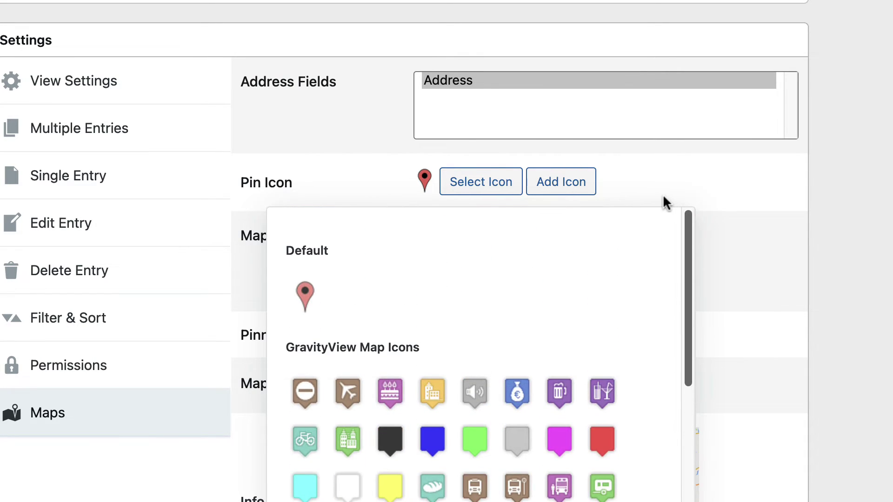
{"action": "left_click", "coordinate": [757, 188]}
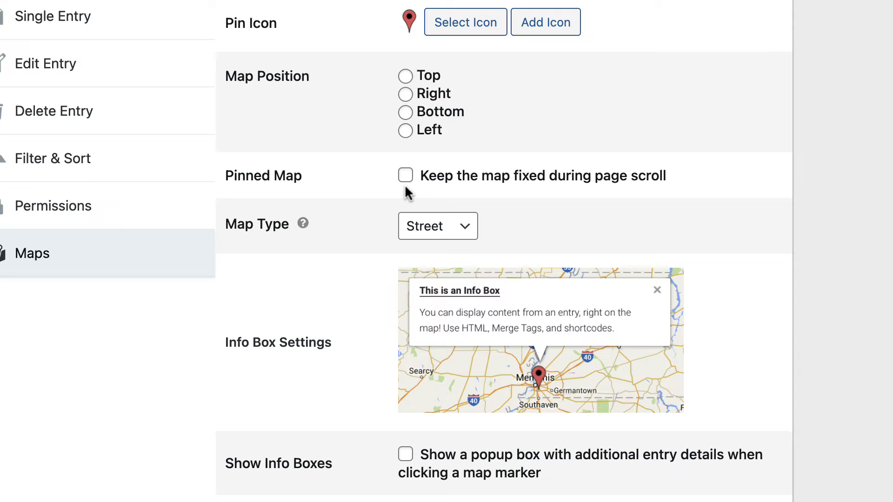
{"action": "left_click", "coordinate": [468, 230]}
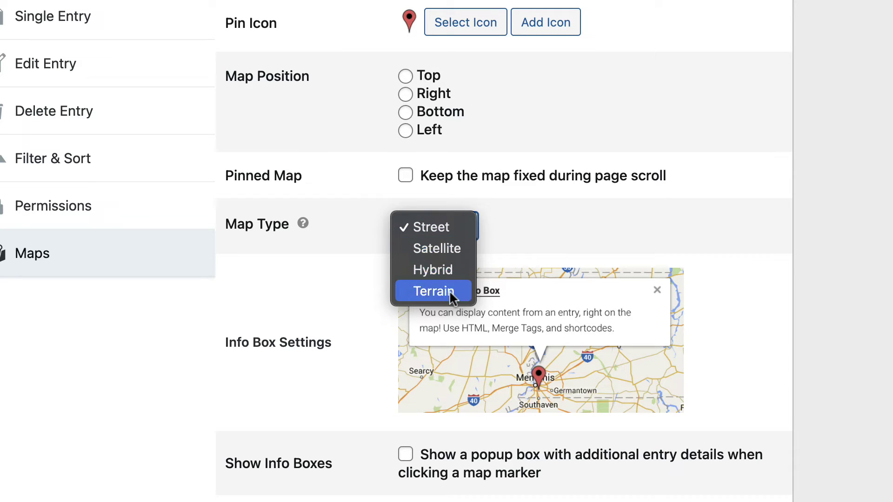
{"action": "left_click", "coordinate": [578, 214]}
{"action": "scroll", "coordinate": [578, 213], "scroll_direction": "down", "scroll_amount": 5}
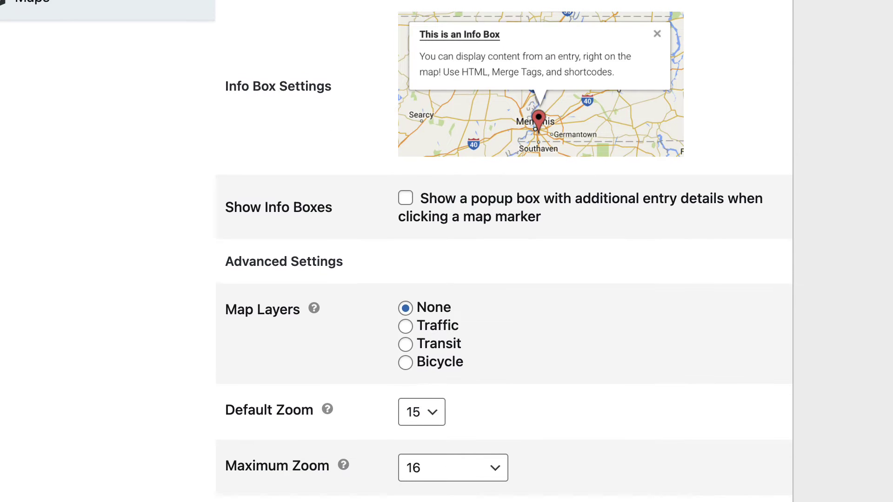
{"action": "scroll", "coordinate": [396, 252], "scroll_direction": "up", "scroll_amount": 1}
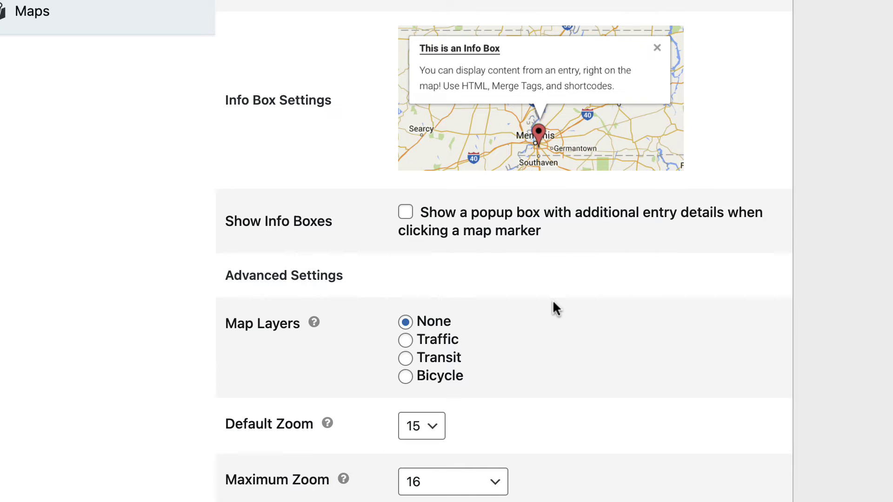
{"action": "left_click", "coordinate": [406, 213]}
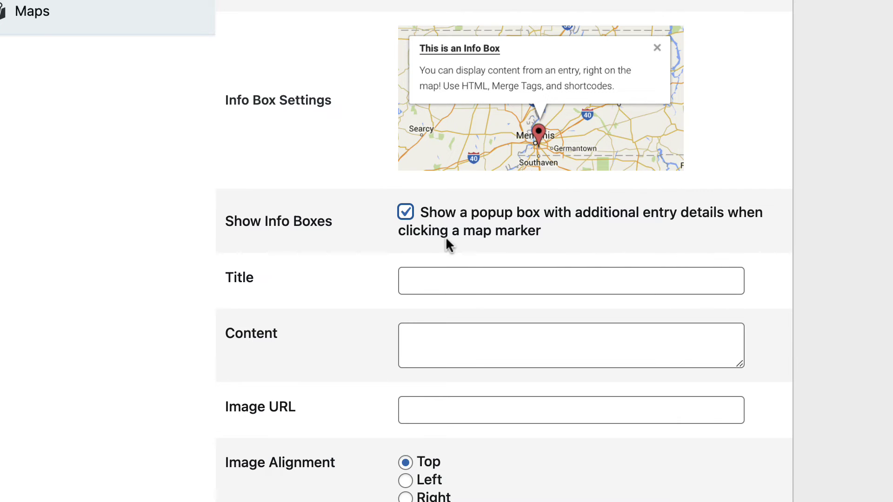
{"action": "left_click", "coordinate": [407, 216]}
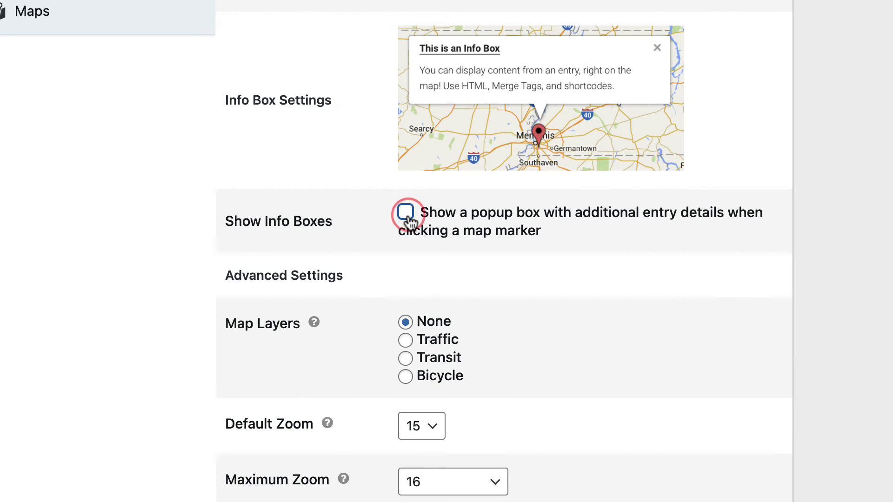
{"action": "scroll", "coordinate": [504, 279], "scroll_direction": "down", "scroll_amount": 5}
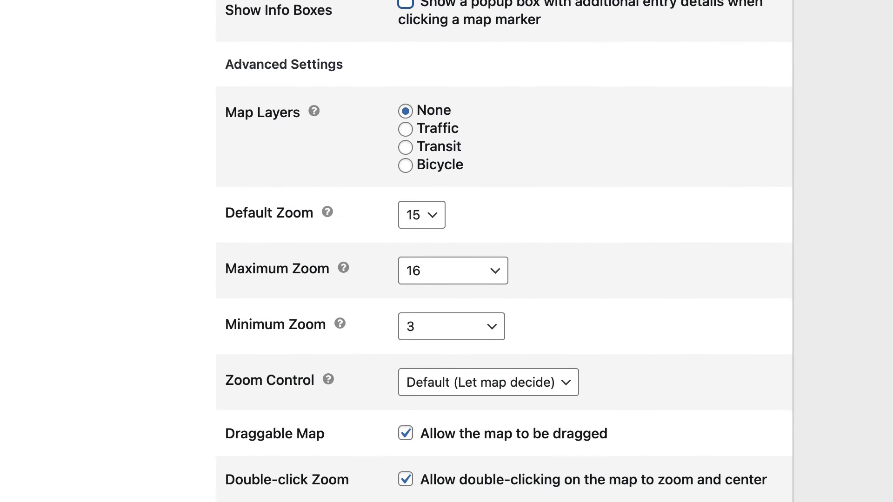
{"action": "scroll", "coordinate": [504, 251], "scroll_direction": "down", "scroll_amount": 1}
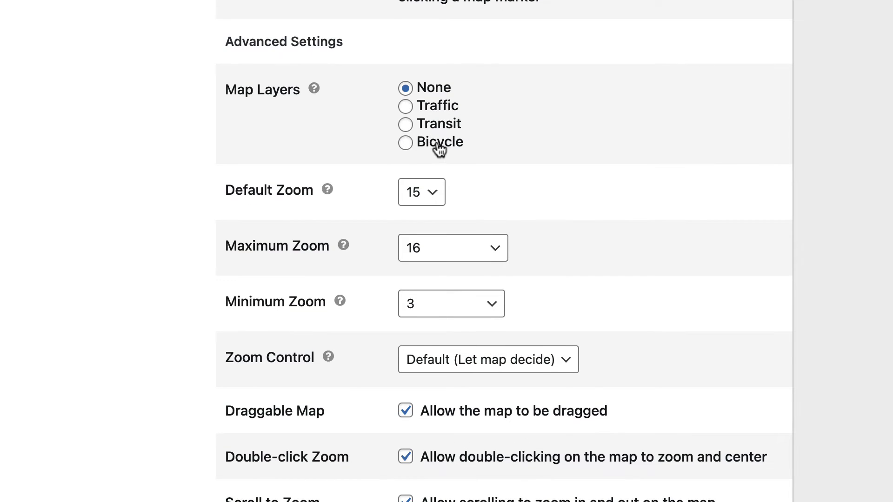
{"action": "left_click", "coordinate": [433, 106]}
{"action": "left_click", "coordinate": [432, 130]}
{"action": "left_click", "coordinate": [431, 107]}
{"action": "left_click", "coordinate": [432, 90]}
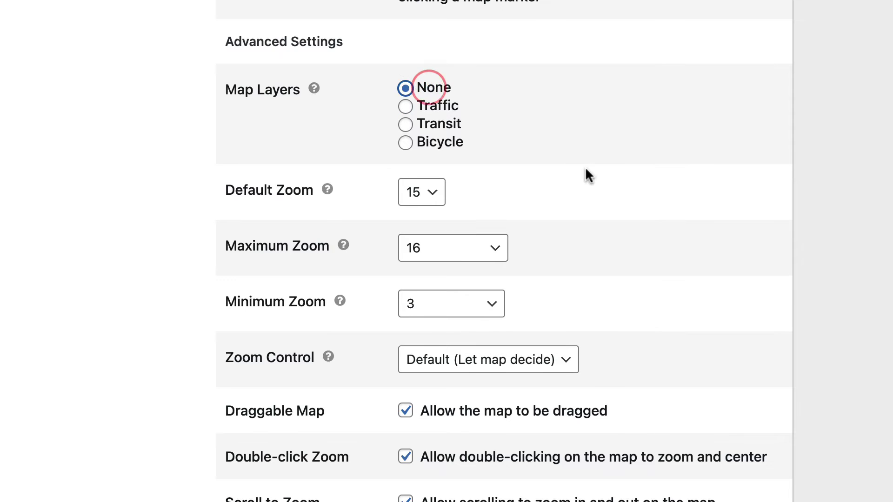
{"action": "scroll", "coordinate": [431, 93], "scroll_direction": "down", "scroll_amount": 5}
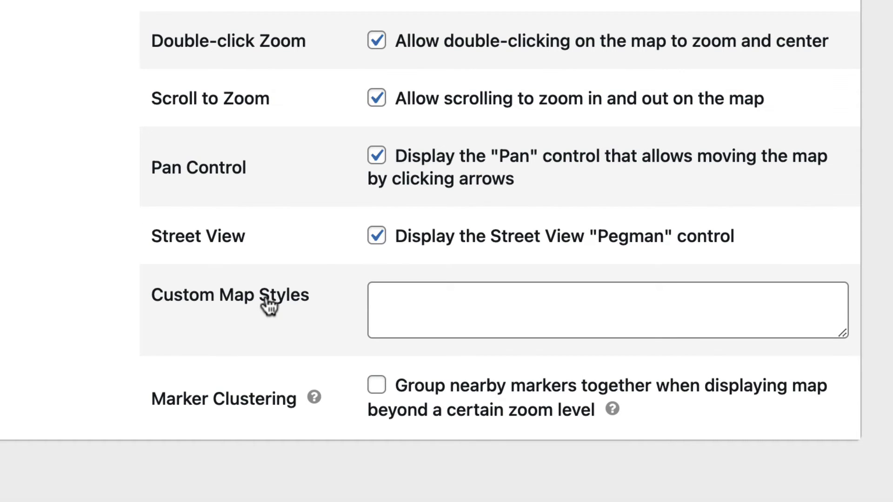
{"action": "left_click", "coordinate": [453, 305]}
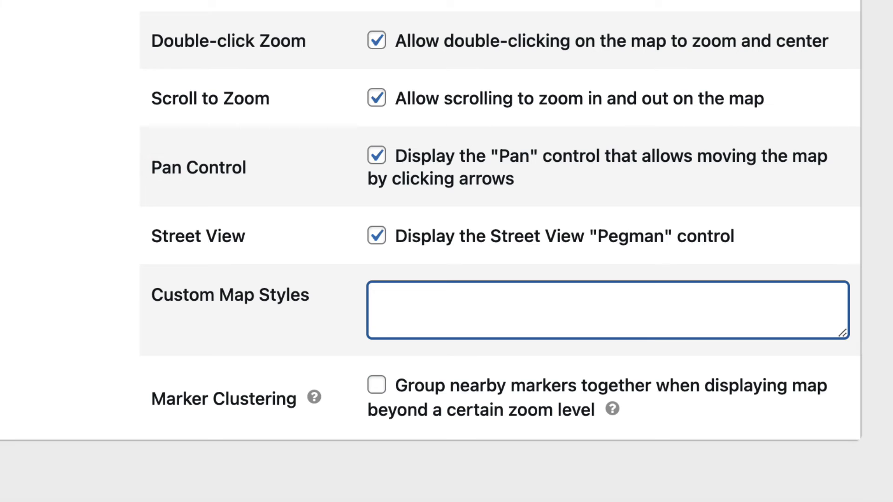
Publish the 'maps' view and confirm the publish.
{"action": "scroll", "coordinate": [447, 251], "scroll_direction": "up", "scroll_amount": 3}
{"action": "scroll", "coordinate": [500, 251], "scroll_direction": "up", "scroll_amount": 15}
{"action": "scroll", "coordinate": [446, 251], "scroll_direction": "up", "scroll_amount": 15}
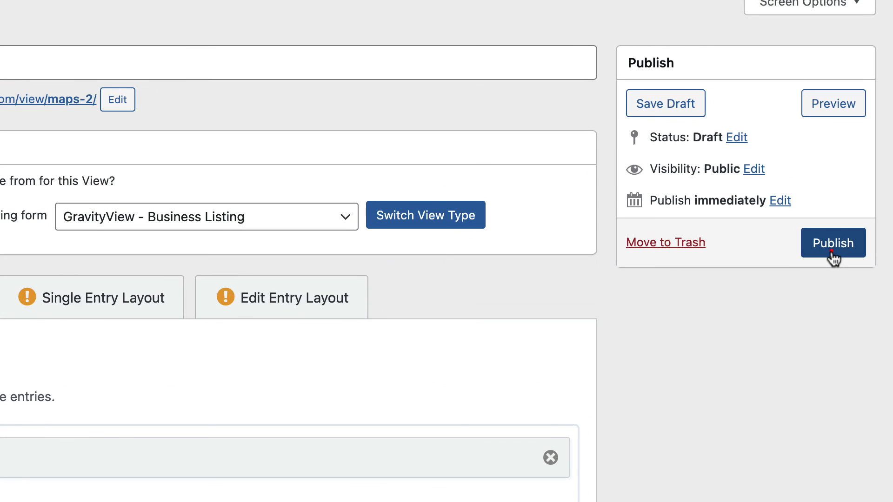
{"action": "left_click", "coordinate": [877, 200]}
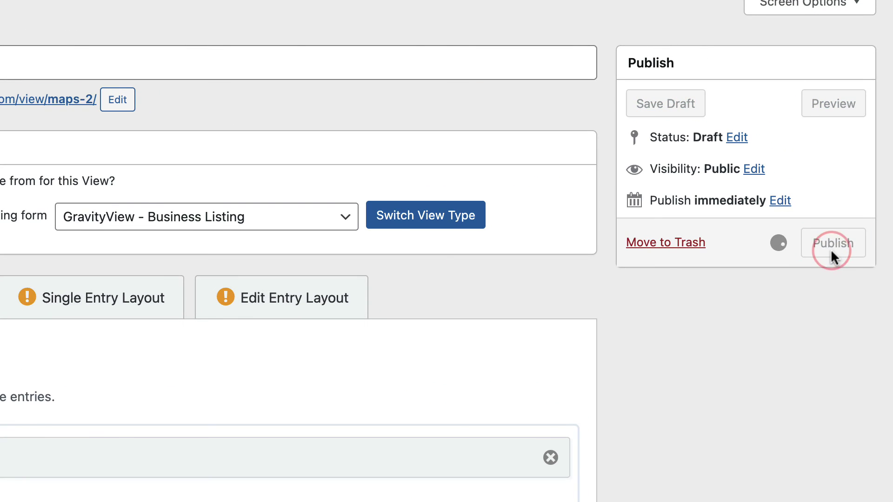
{"action": "left_click", "coordinate": [831, 256]}
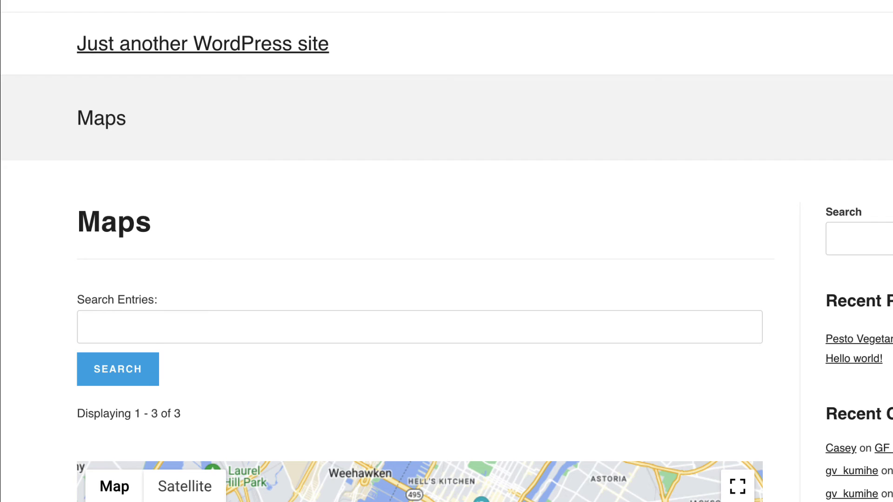
Scroll through the cafe listings on the published Maps page.
{"action": "scroll", "coordinate": [447, 251], "scroll_direction": "down", "scroll_amount": 5}
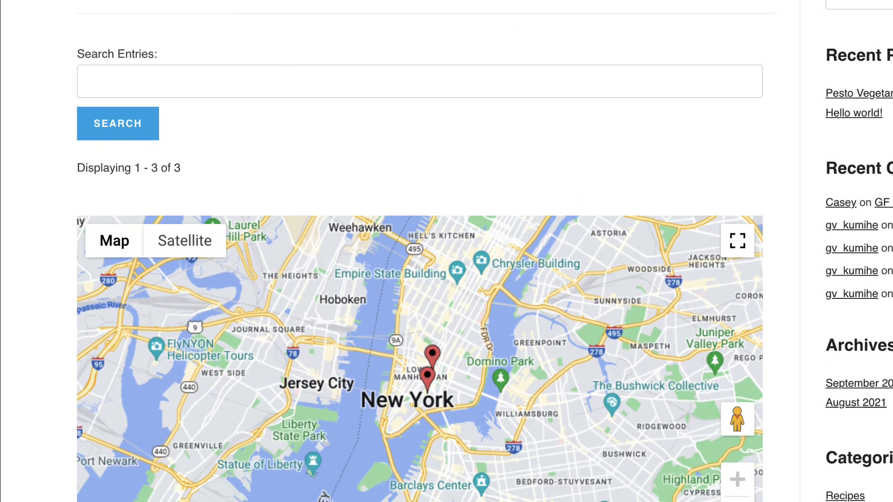
{"action": "scroll", "coordinate": [446, 251], "scroll_direction": "down", "scroll_amount": 10}
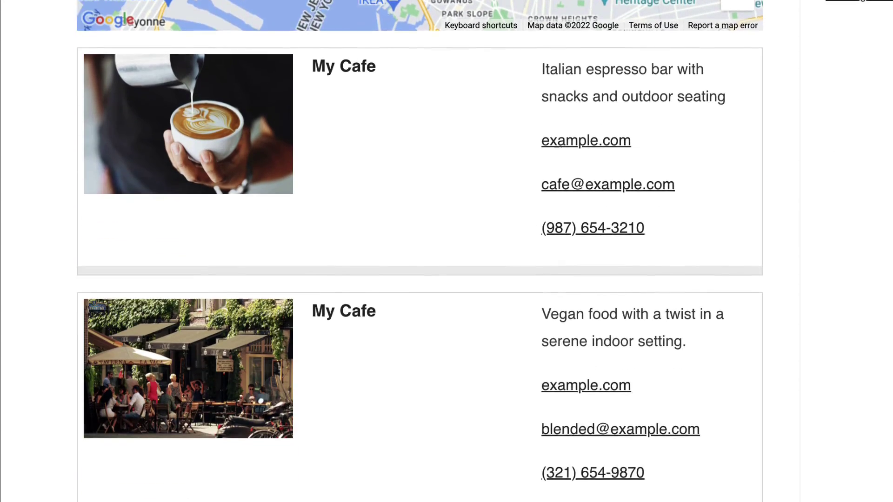
{"action": "scroll", "coordinate": [420, 261], "scroll_direction": "down", "scroll_amount": 4}
{"action": "scroll", "coordinate": [420, 260], "scroll_direction": "up", "scroll_amount": 3}
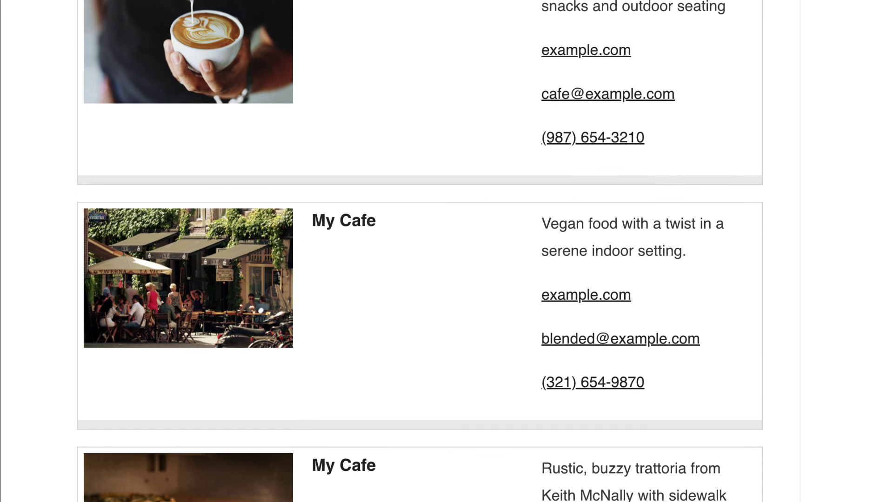
{"action": "scroll", "coordinate": [420, 260], "scroll_direction": "up", "scroll_amount": 7}
{"action": "scroll", "coordinate": [420, 252], "scroll_direction": "up", "scroll_amount": 3}
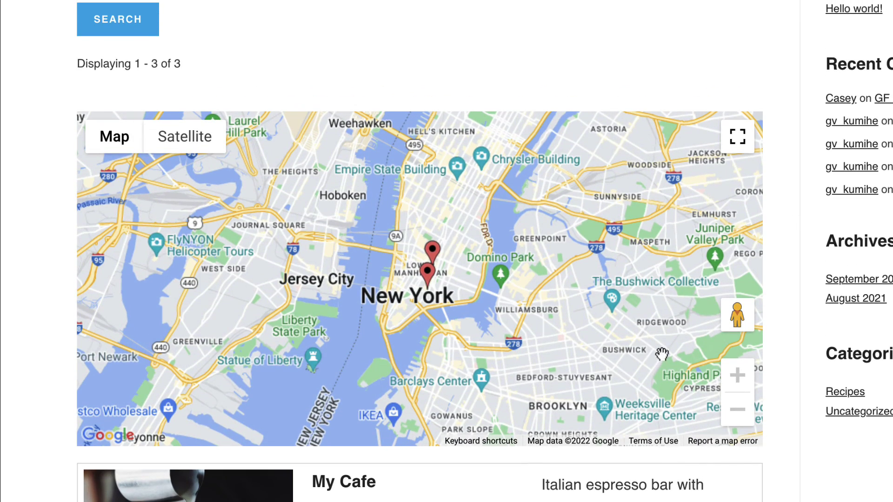
Zoom the map in twice and pan to the cafe pins in Lower Manhattan.
{"action": "left_click", "coordinate": [739, 376]}
{"action": "left_click", "coordinate": [739, 377]}
{"action": "mouse_move", "coordinate": [447, 273]}
{"action": "left_mouse_down"}
{"action": "mouse_move", "coordinate": [288, 274]}
{"action": "mouse_move", "coordinate": [575, 282]}
{"action": "mouse_move", "coordinate": [341, 261]}
{"action": "mouse_move", "coordinate": [442, 312]}
{"action": "mouse_move", "coordinate": [380, 287]}
{"action": "mouse_move", "coordinate": [375, 309]}
{"action": "left_mouse_up"}
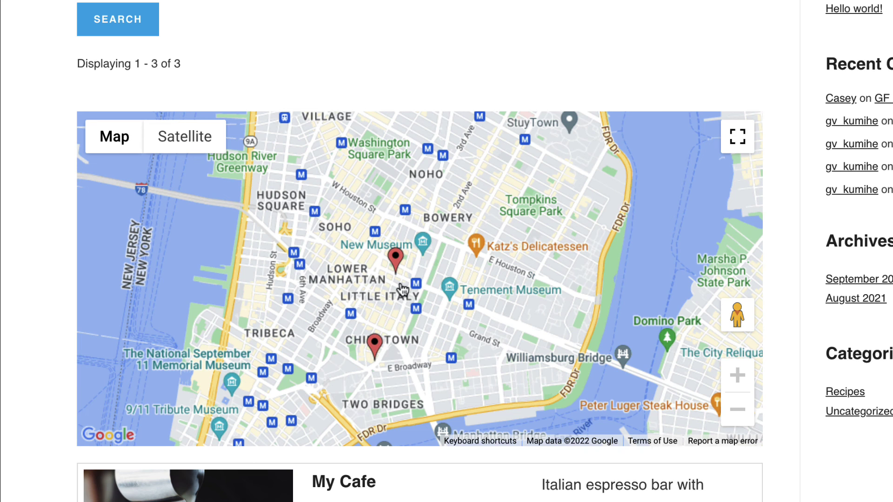